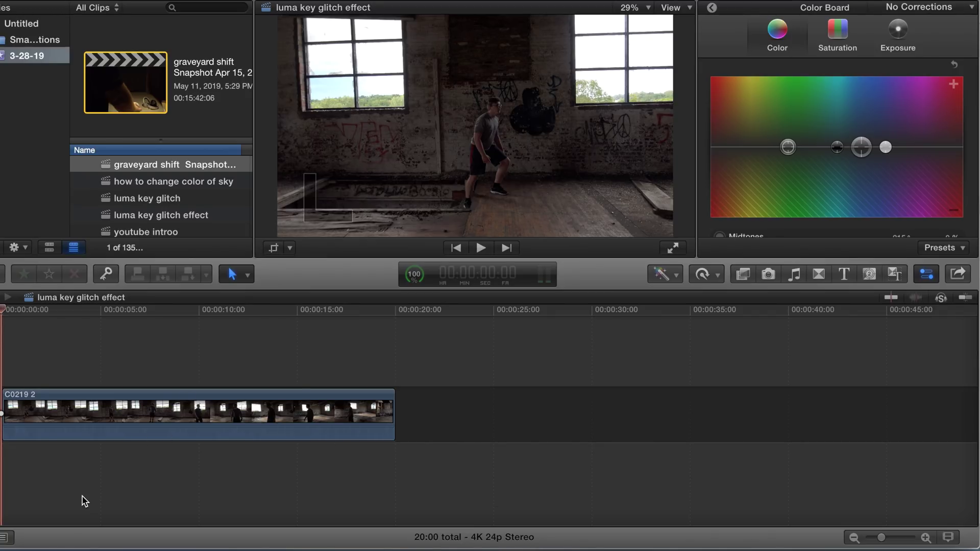
- Paste a second copy of C0219 2, align it at 0 on its own track, and select the lower copy
{"action": "key", "text": "super+v"}
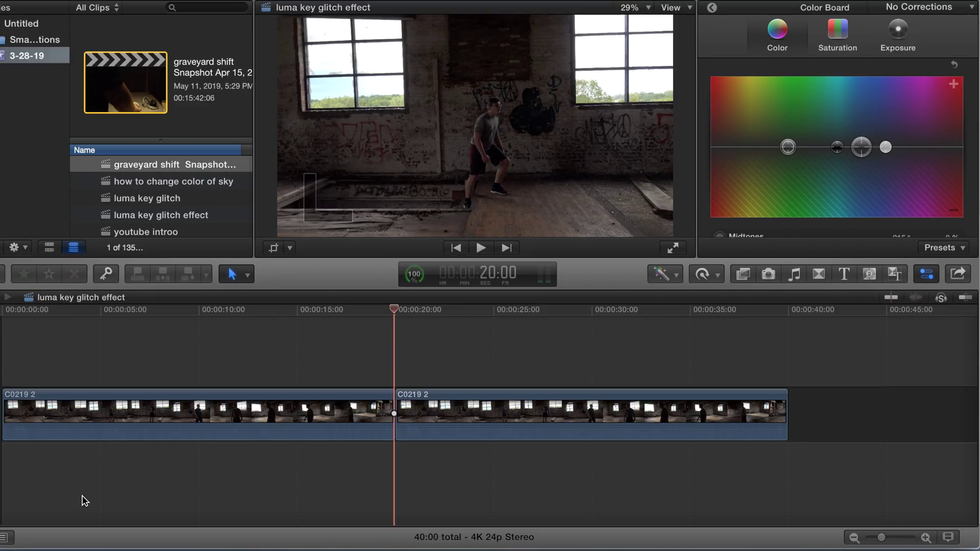
{"action": "left_click_drag", "start_coordinate": [536, 401], "coordinate": [86, 462]}
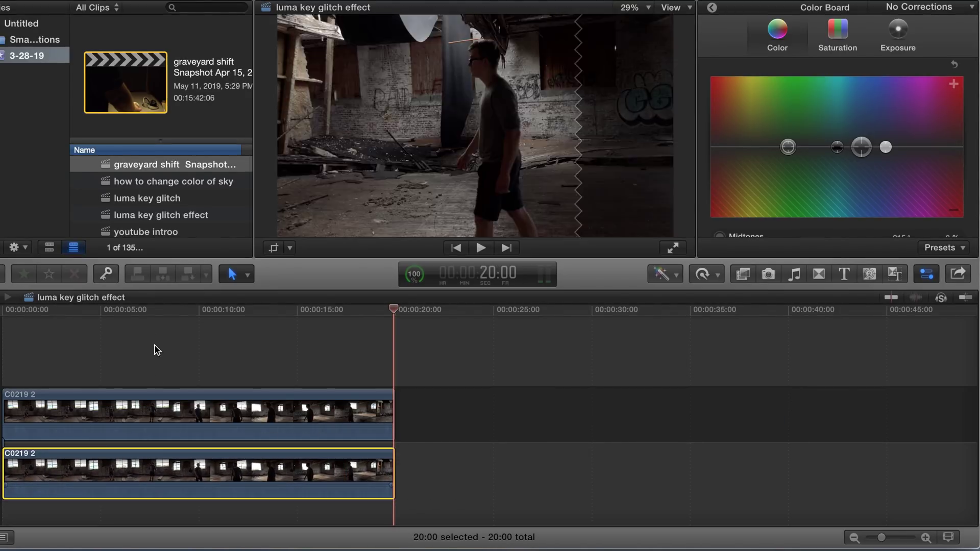
{"action": "left_click", "coordinate": [150, 364]}
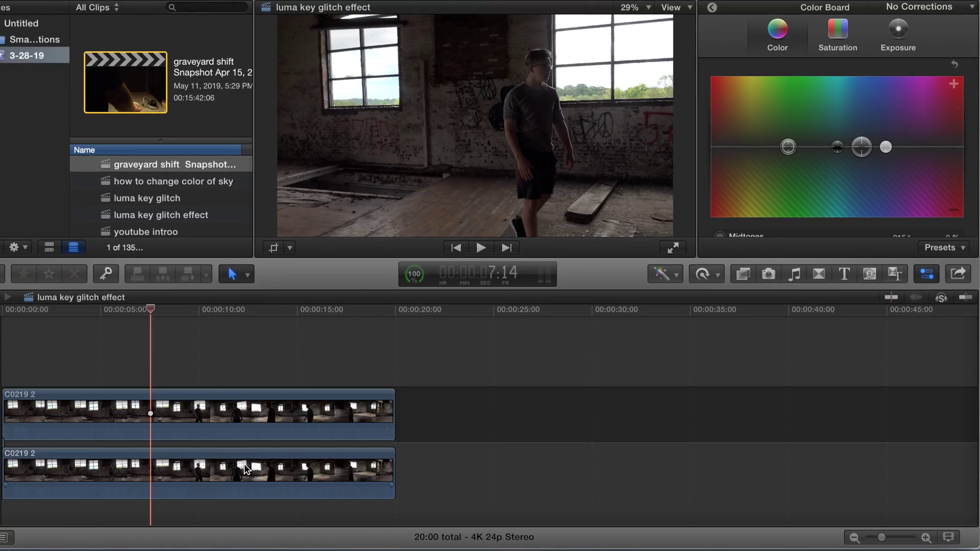
{"action": "left_click", "coordinate": [283, 474]}
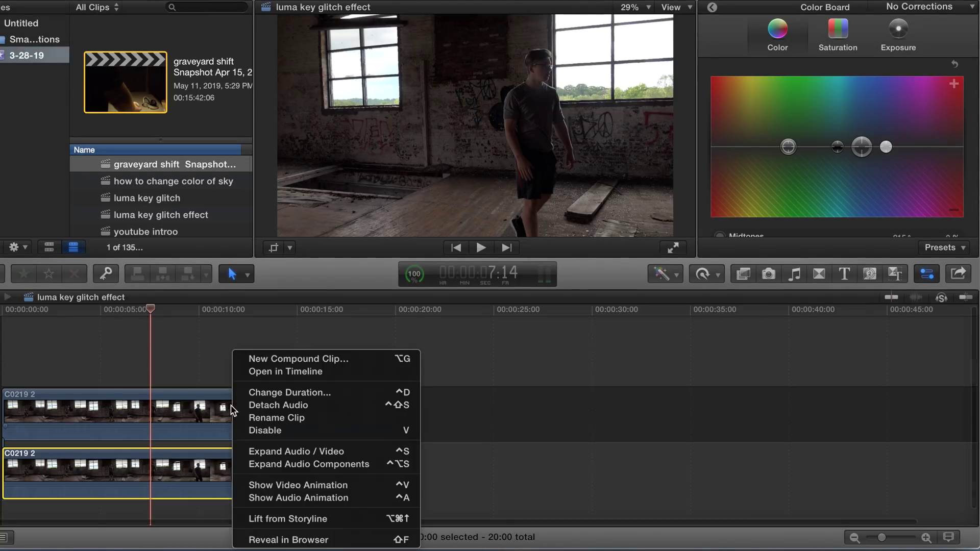
- Disable the upper C0219 2 clip and select the lower copy
{"action": "right_click", "coordinate": [235, 402]}
{"action": "left_click", "coordinate": [269, 432]}
{"action": "left_click", "coordinate": [250, 466]}
- Apply the Bad TV effect from the Effects browser to the lower clip
{"action": "left_click", "coordinate": [712, 8]}
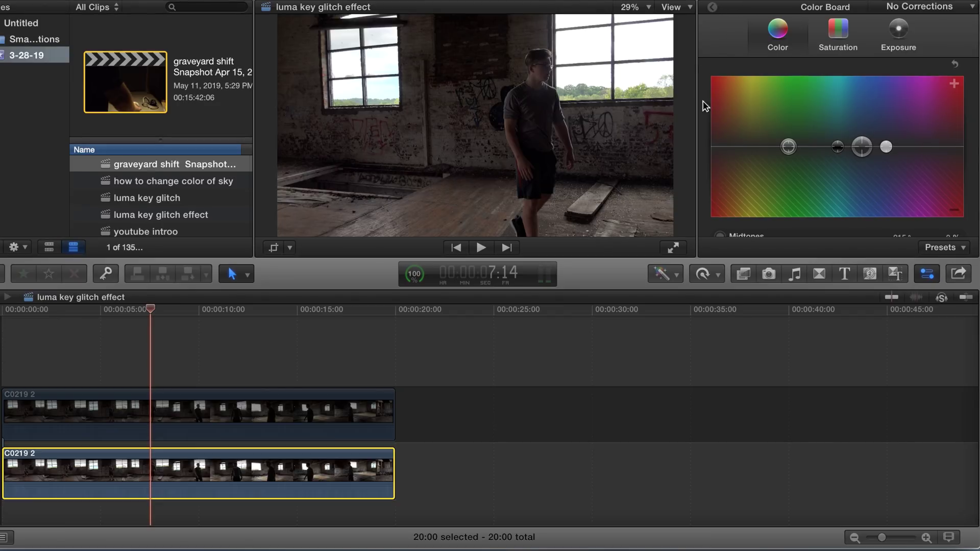
{"action": "left_click", "coordinate": [746, 275]}
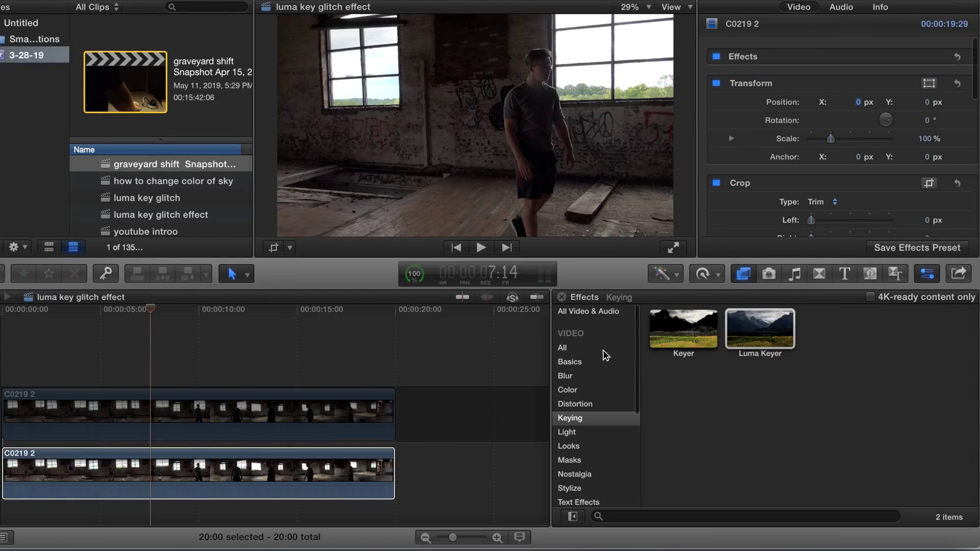
{"action": "left_click", "coordinate": [569, 361]}
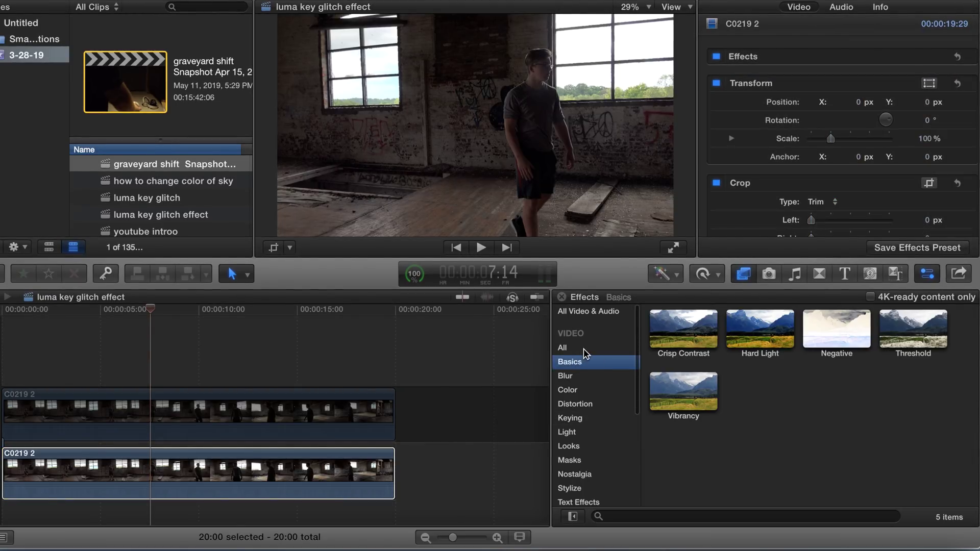
{"action": "key", "text": "Up"}
{"action": "left_click", "coordinate": [687, 449]}
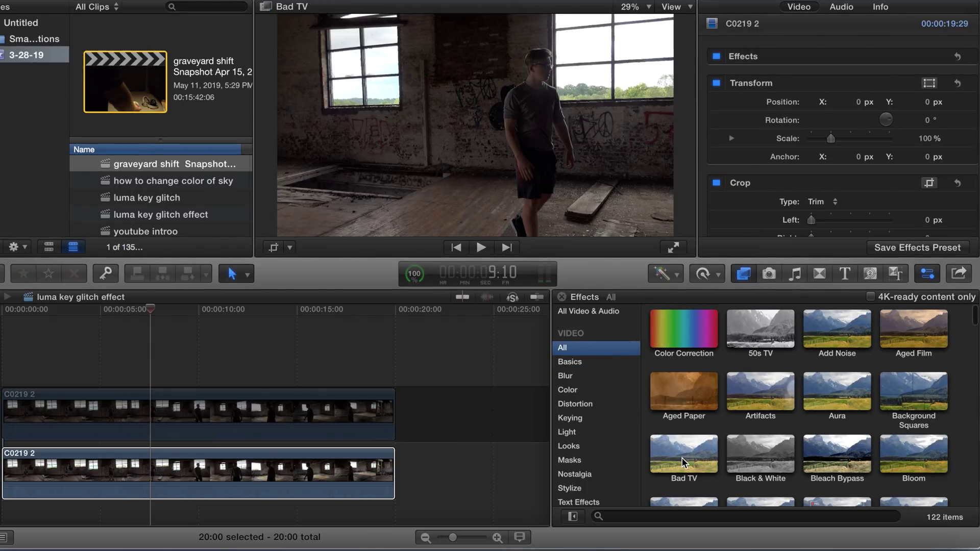
{"action": "left_click_drag", "start_coordinate": [577, 480], "coordinate": [253, 470]}
{"action": "scroll", "coordinate": [795, 383], "scroll_direction": "down", "scroll_amount": 10}
{"action": "scroll", "coordinate": [797, 389], "scroll_direction": "down", "scroll_amount": 10}
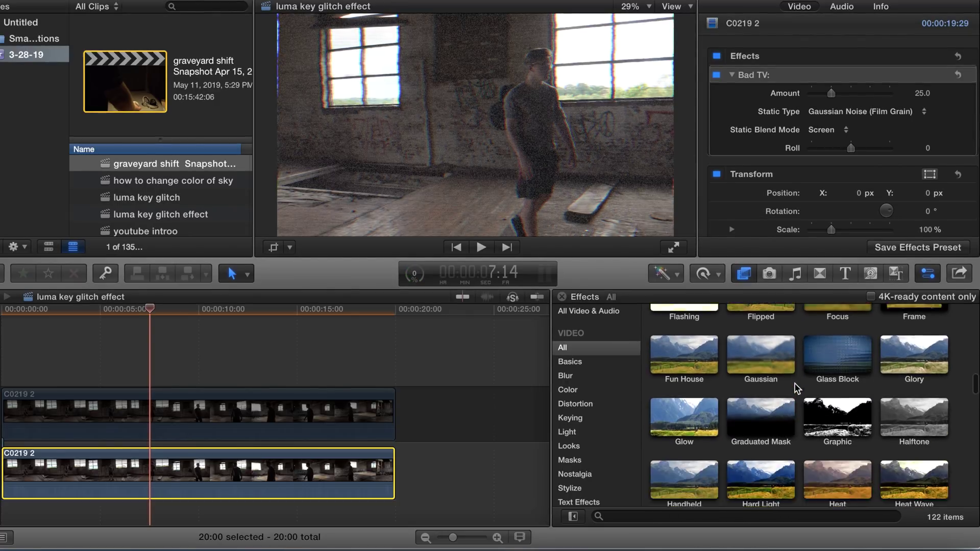
{"action": "scroll", "coordinate": [796, 389], "scroll_direction": "down", "scroll_amount": 10}
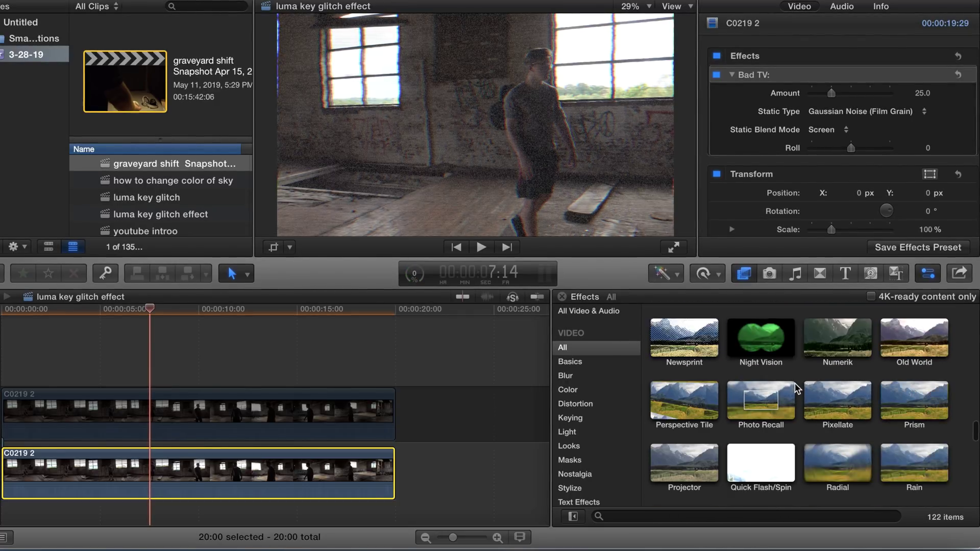
- Apply Prism to the lower clip and move it above Bad TV in the Inspector
{"action": "left_click_drag", "start_coordinate": [921, 313], "coordinate": [236, 483]}
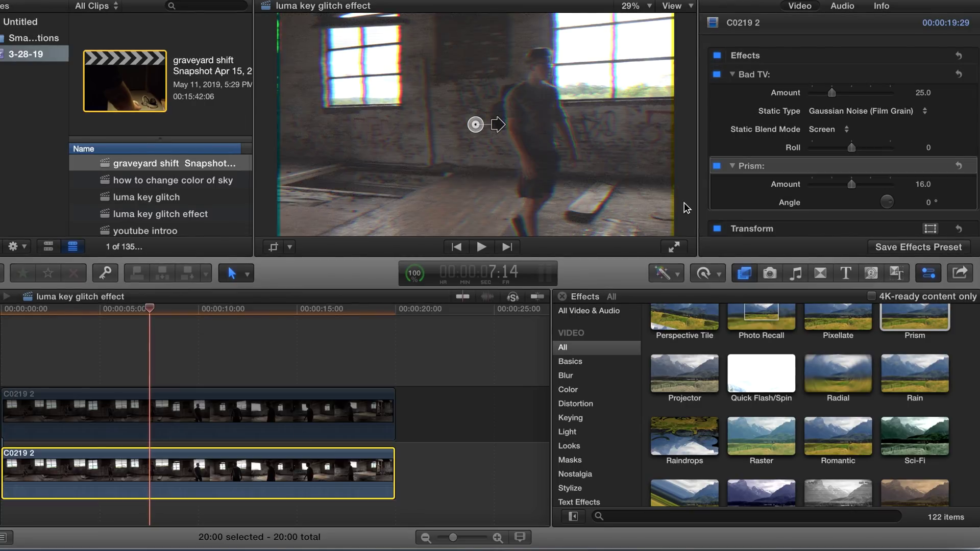
{"action": "left_click", "coordinate": [814, 154]}
{"action": "left_click_drag", "start_coordinate": [814, 154], "coordinate": [818, 90]}
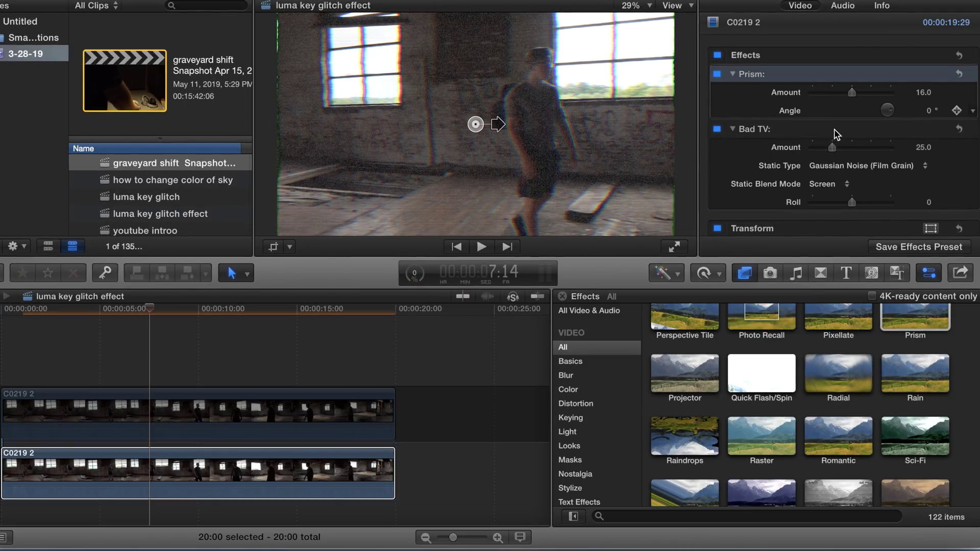
- Set Bad TV Amount to 84.27, Prism Amount to 37.0 and Prism Angle to 66.1°
{"action": "left_click_drag", "start_coordinate": [833, 153], "coordinate": [880, 155]}
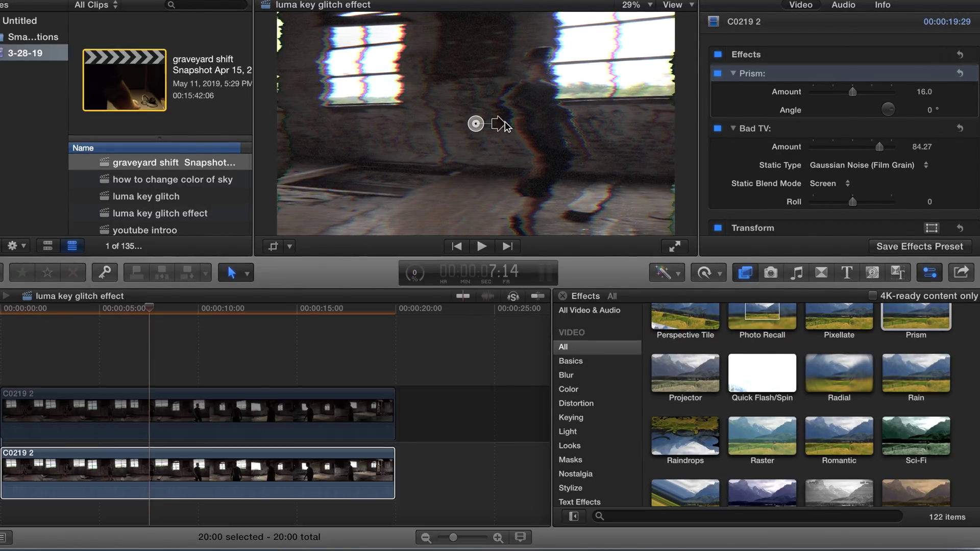
{"action": "left_click_drag", "start_coordinate": [851, 94], "coordinate": [872, 94]}
{"action": "left_click_drag", "start_coordinate": [503, 124], "coordinate": [488, 95]}
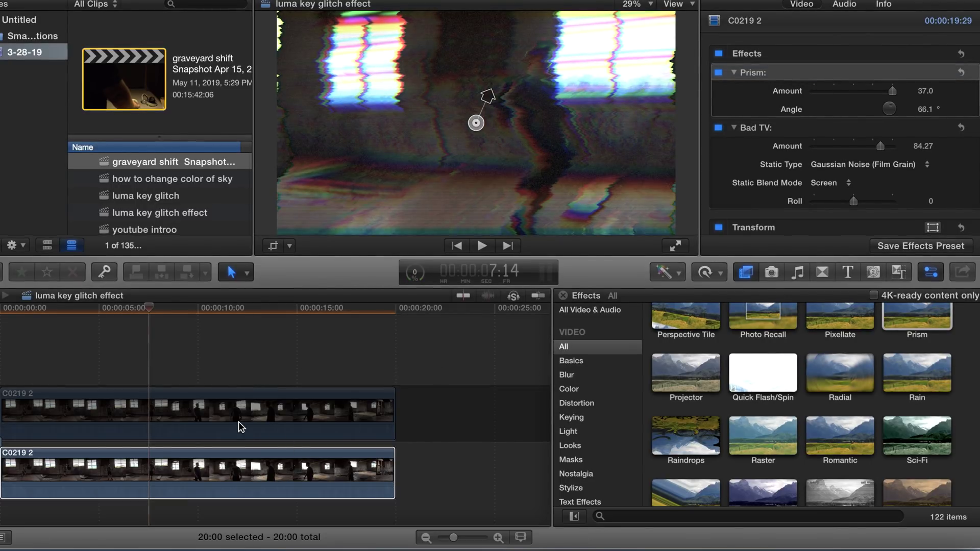
- Re-enable the upper C0219 2 clip
{"action": "left_click", "coordinate": [210, 407]}
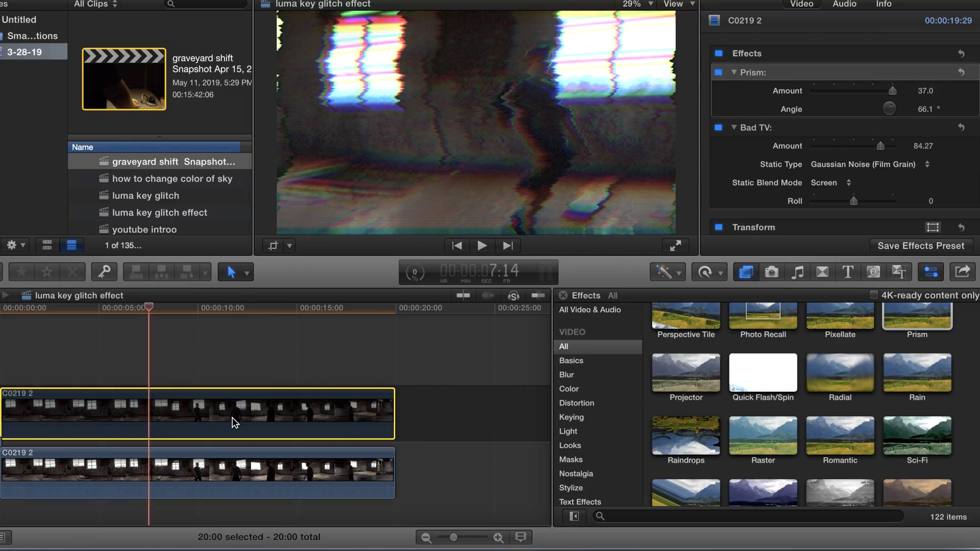
{"action": "right_click", "coordinate": [248, 411]}
{"action": "left_click", "coordinate": [300, 431]}
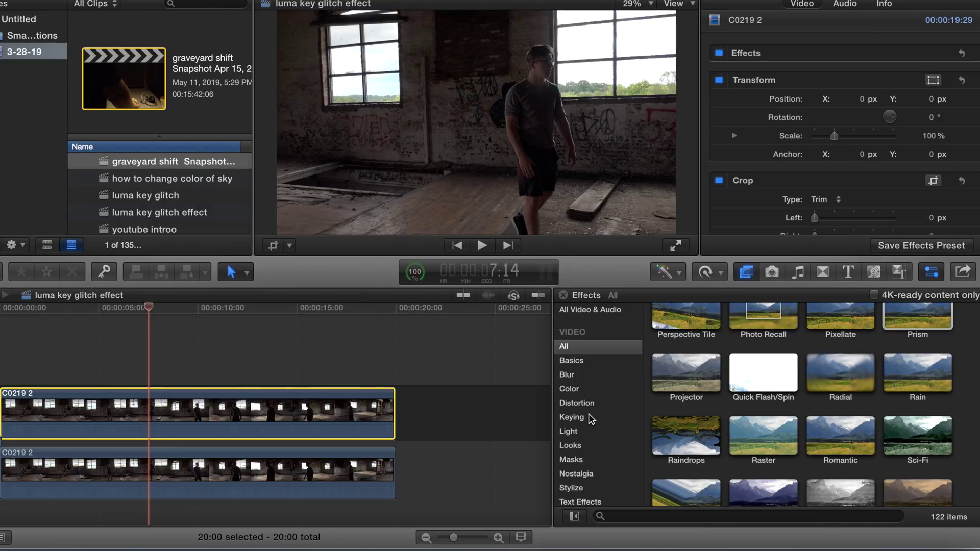
- Apply Luma Keyer from Keying to the upper clip and pull its luma handles inward
{"action": "left_click", "coordinate": [572, 418]}
{"action": "left_click_drag", "start_coordinate": [764, 329], "coordinate": [272, 419]}
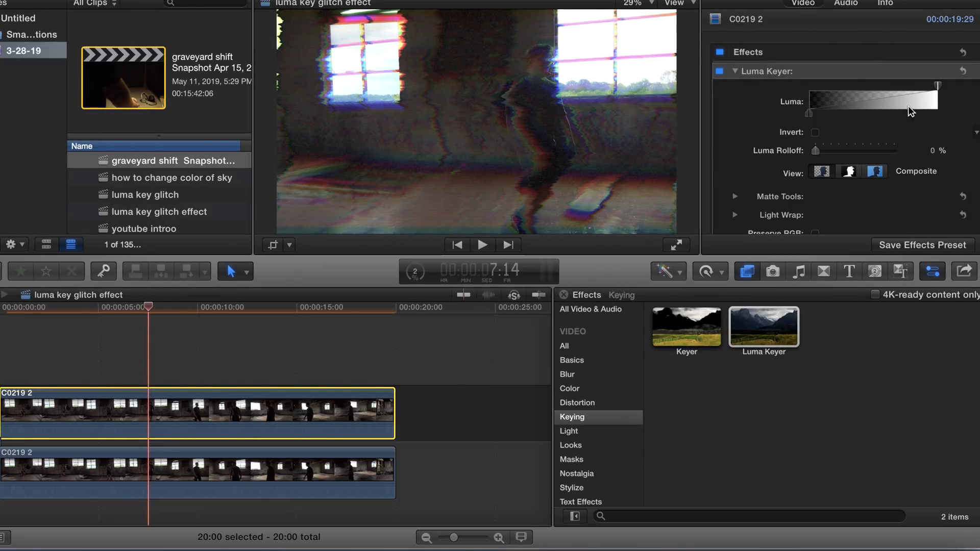
{"action": "left_click_drag", "start_coordinate": [938, 88], "coordinate": [856, 88]}
{"action": "mouse_move", "coordinate": [809, 114]}
{"action": "left_mouse_down"}
{"action": "mouse_move", "coordinate": [851, 120]}
{"action": "mouse_move", "coordinate": [800, 120]}
{"action": "mouse_move", "coordinate": [827, 118]}
{"action": "left_mouse_up"}
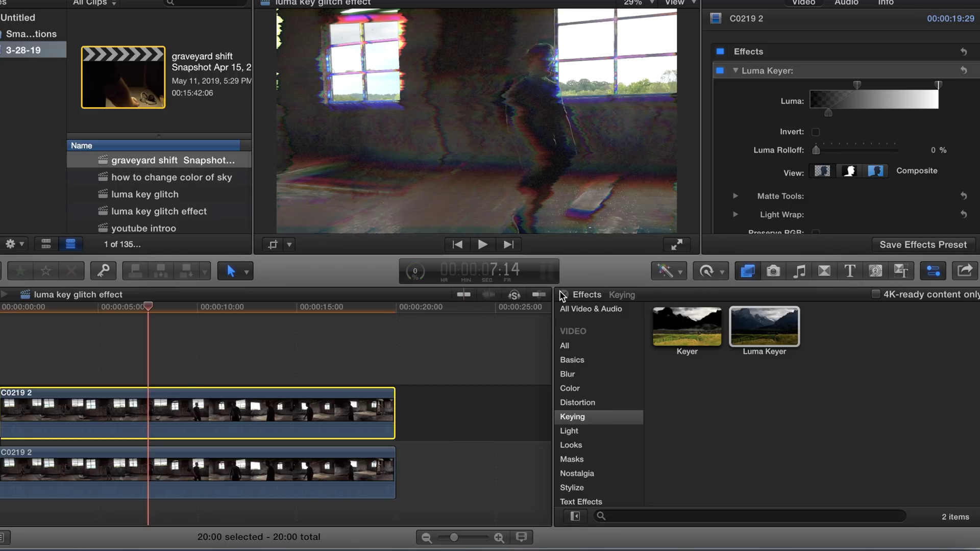
- Close the Effects browser and move the playhead to 5:05
{"action": "left_click", "coordinate": [564, 295]}
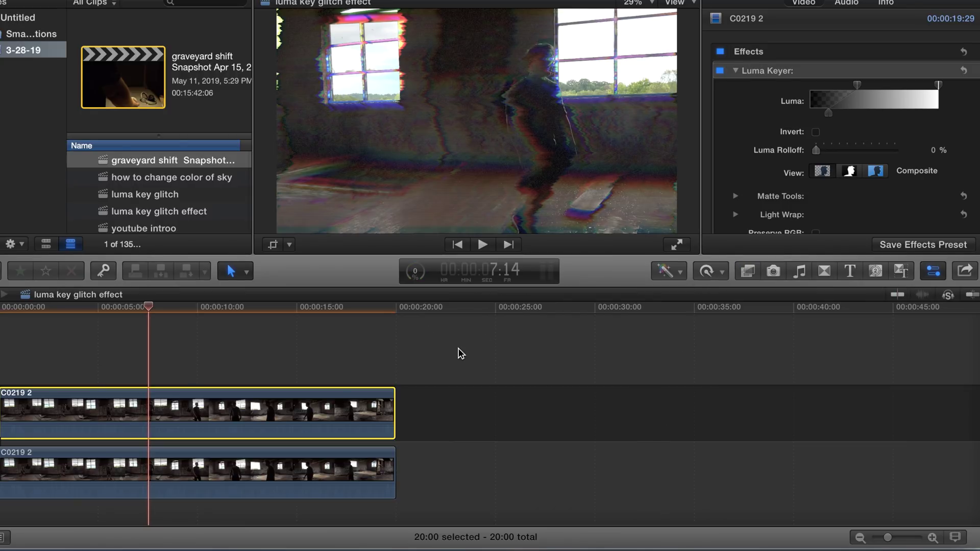
{"action": "left_click", "coordinate": [1, 379]}
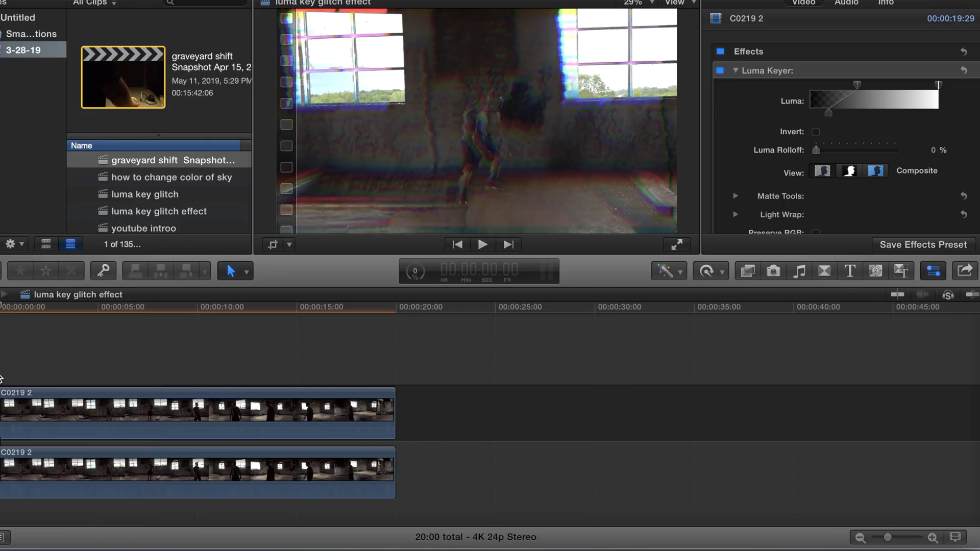
{"action": "left_click", "coordinate": [102, 353]}
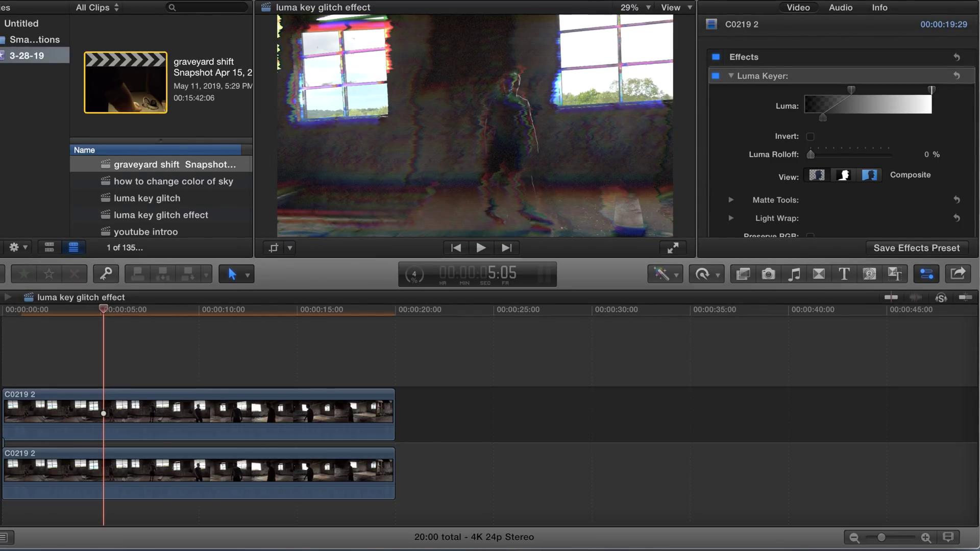
- Confirm background rendering is finished, then play the glitch composite from the start
{"action": "left_click", "coordinate": [408, 279]}
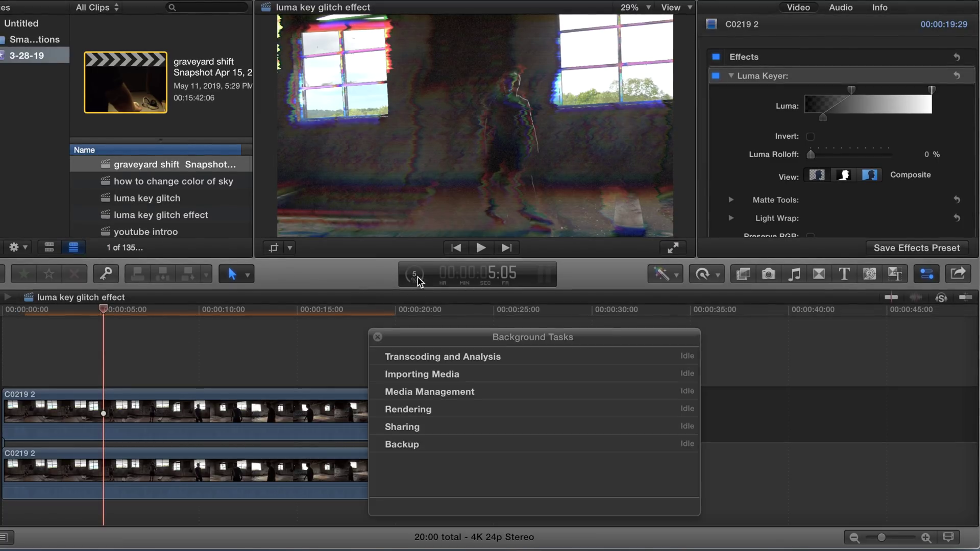
{"action": "left_click", "coordinate": [689, 408]}
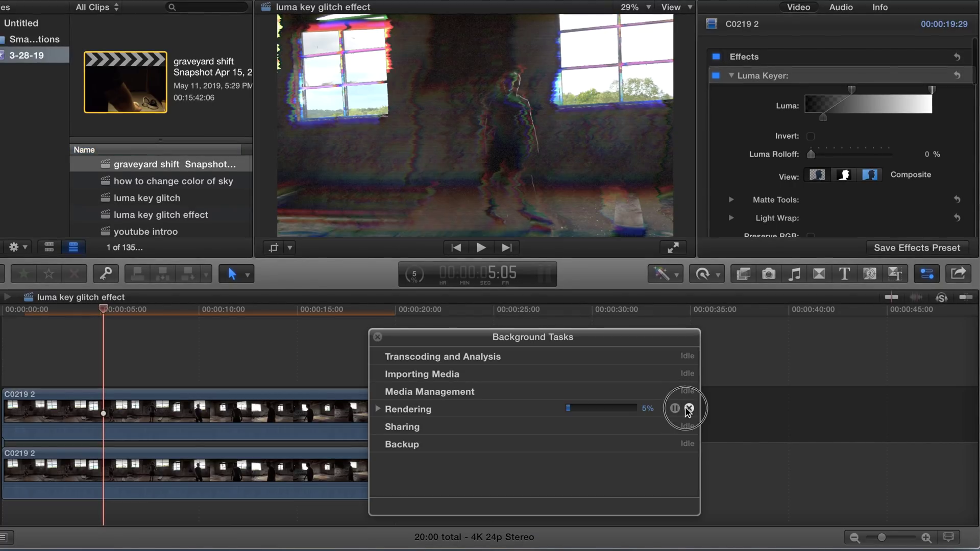
{"action": "left_click", "coordinate": [378, 337]}
{"action": "left_click", "coordinate": [1, 346]}
{"action": "key", "text": "space"}
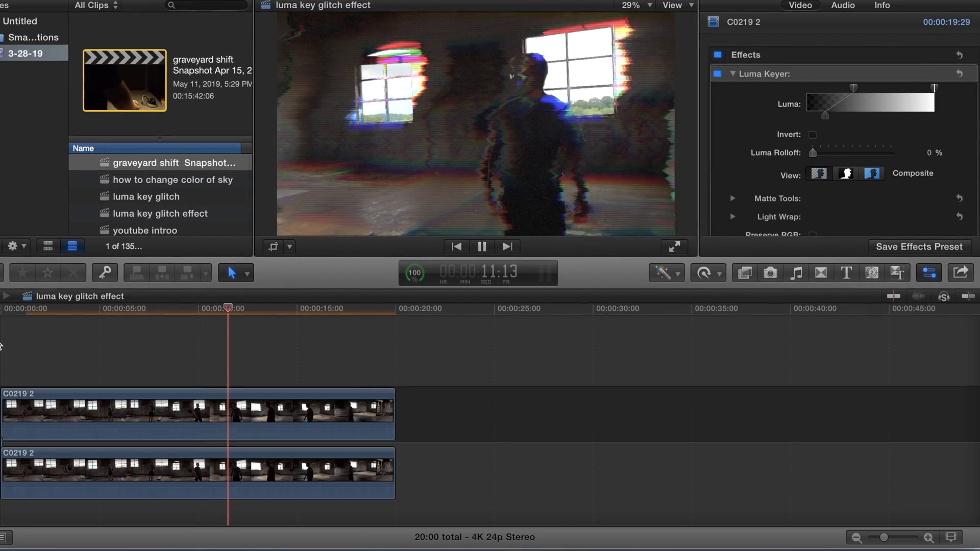
- Stop playback near 13:02 and reopen the Effects browser on the Keying category
{"action": "key", "text": "space"}
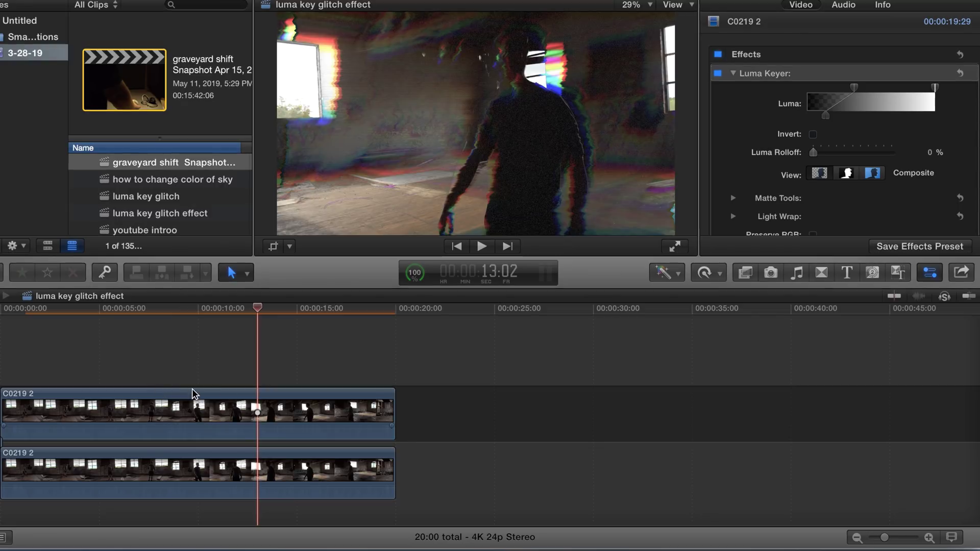
{"action": "left_click", "coordinate": [747, 273]}
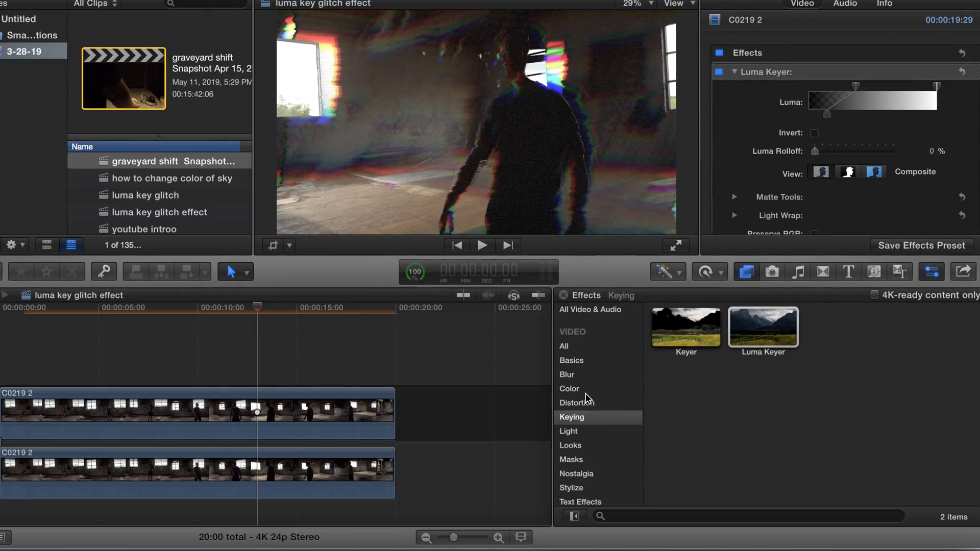
- Browse the Light effects category, then close the Effects browser
{"action": "left_click", "coordinate": [587, 431]}
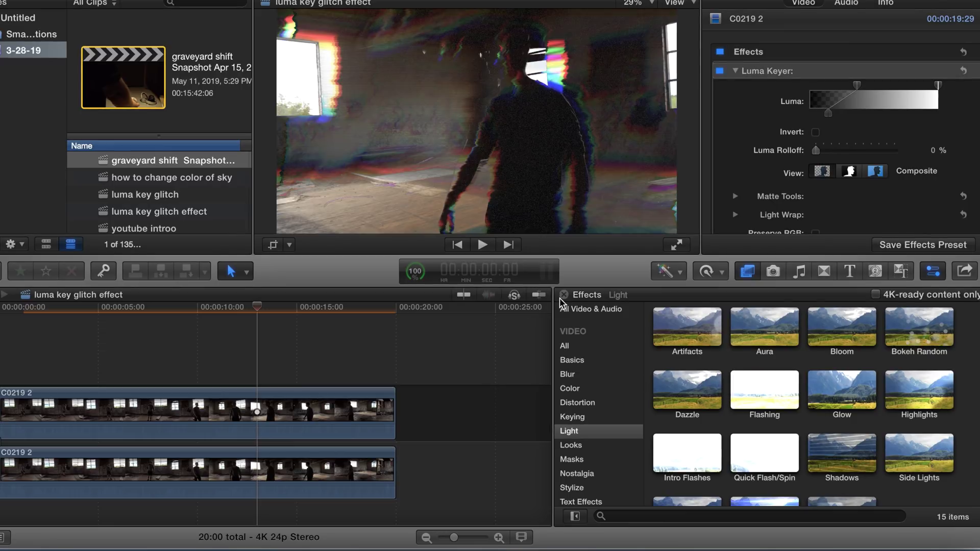
{"action": "left_click", "coordinate": [563, 296]}
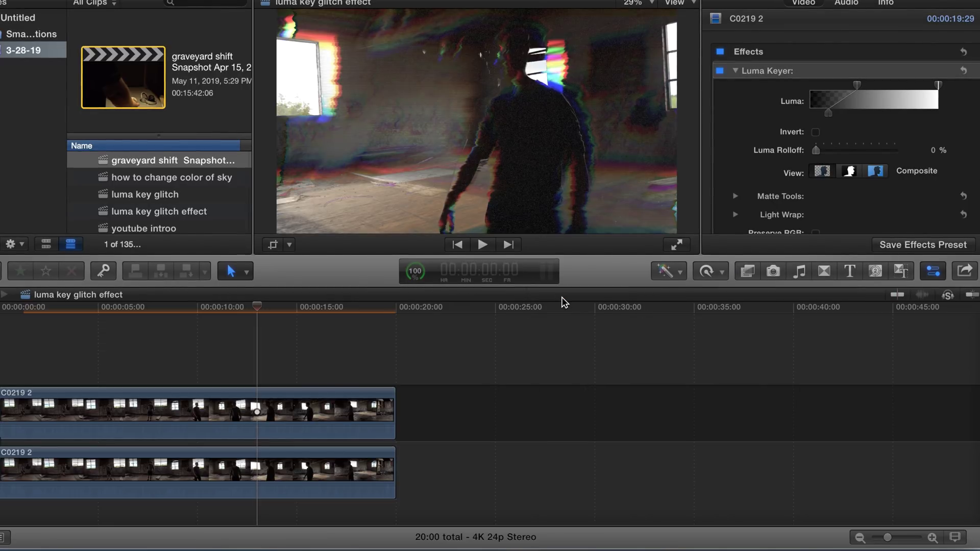